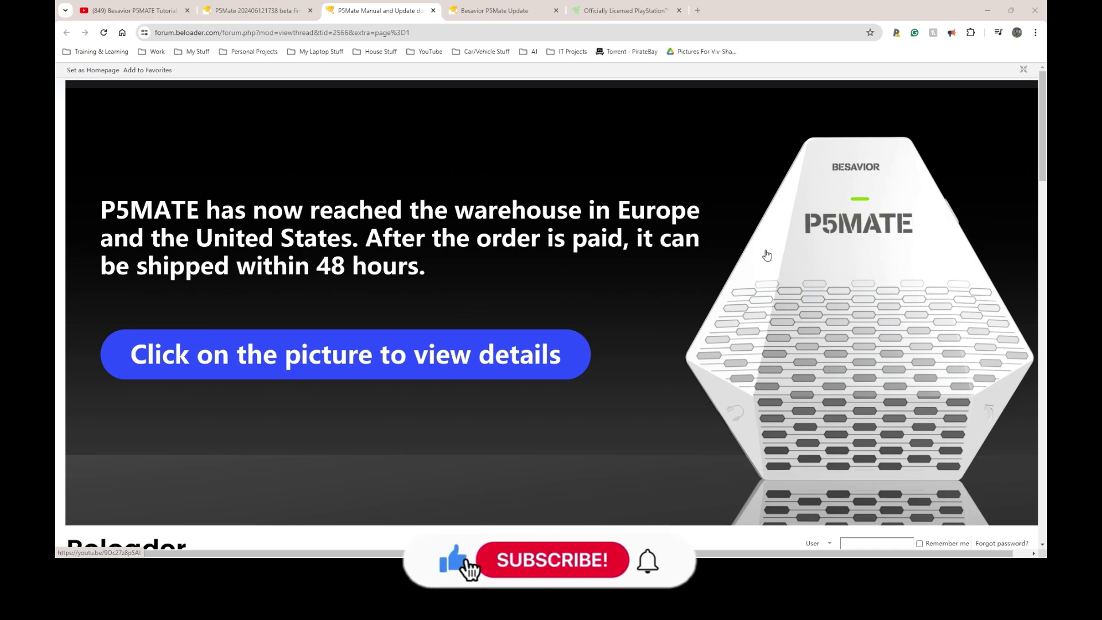
Move from the forum thread to the Razer Wolverine V2 Pro controller product page.
scroll(626, 284, "down", 1)
scroll(764, 255, "up", 1)
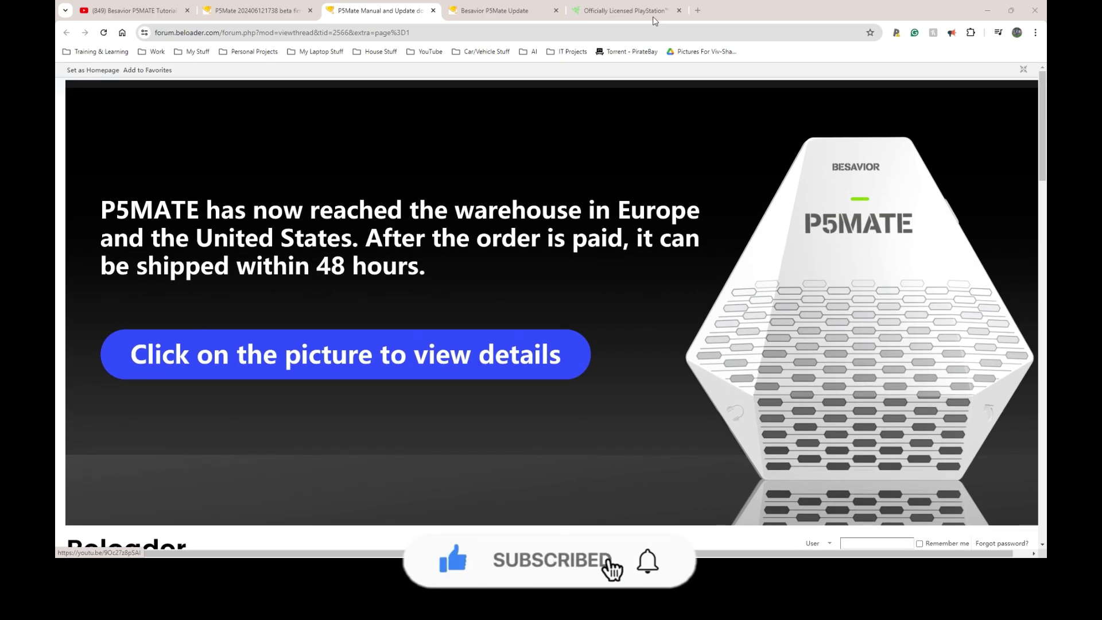
key("ctrl+Tab")
key("ctrl+Tab")
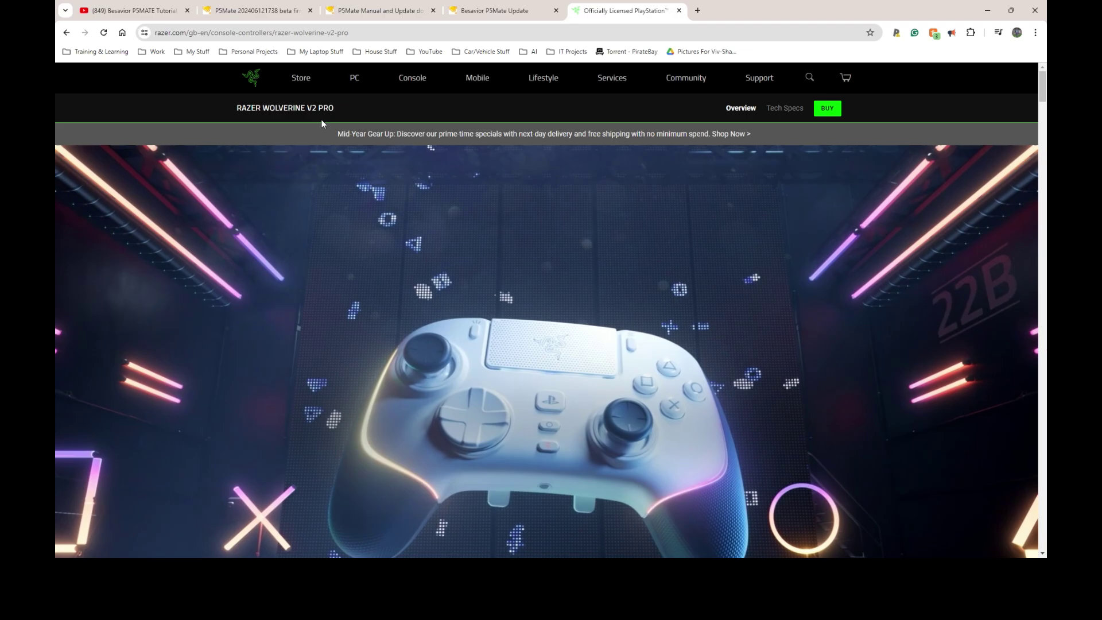
key("ctrl+w")
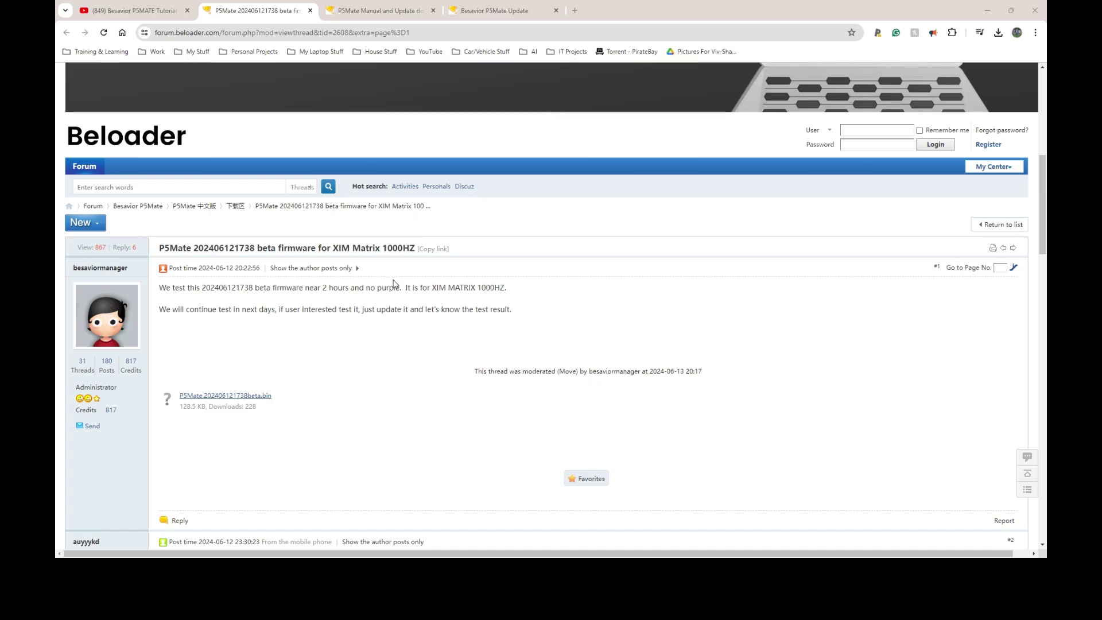
key("ctrl+Tab")
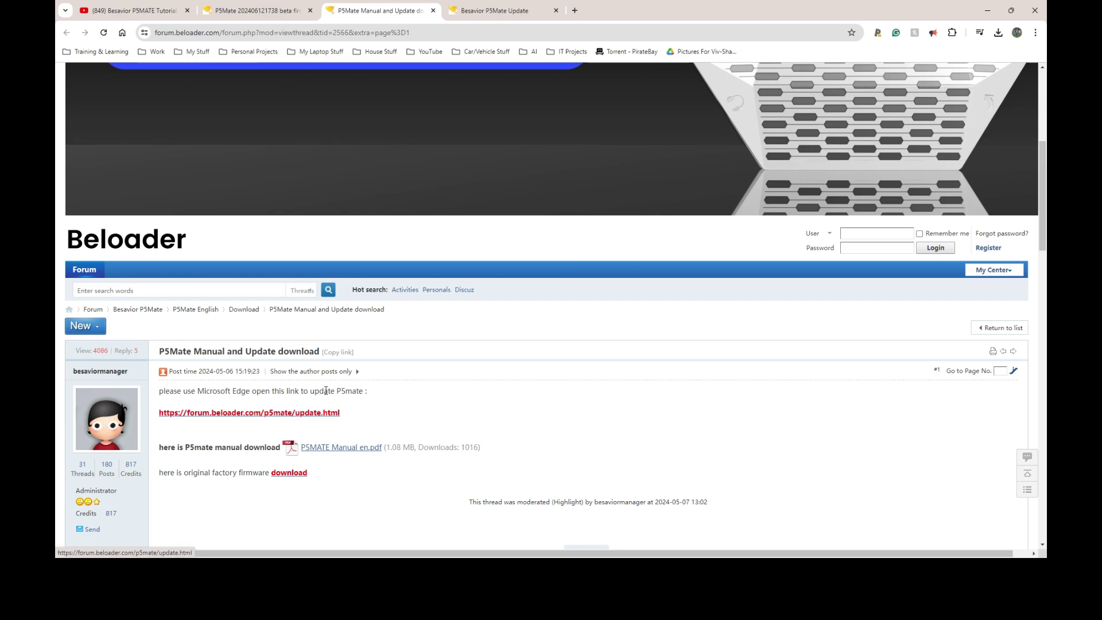
left_click_drag(161, 393, 250, 393)
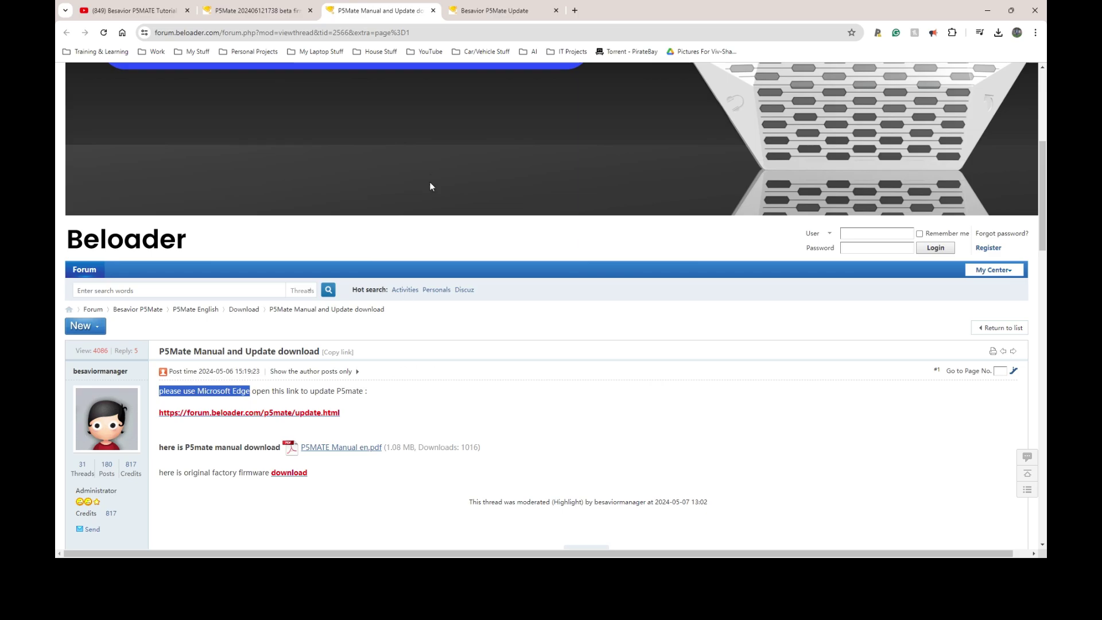
key("ctrl+Tab")
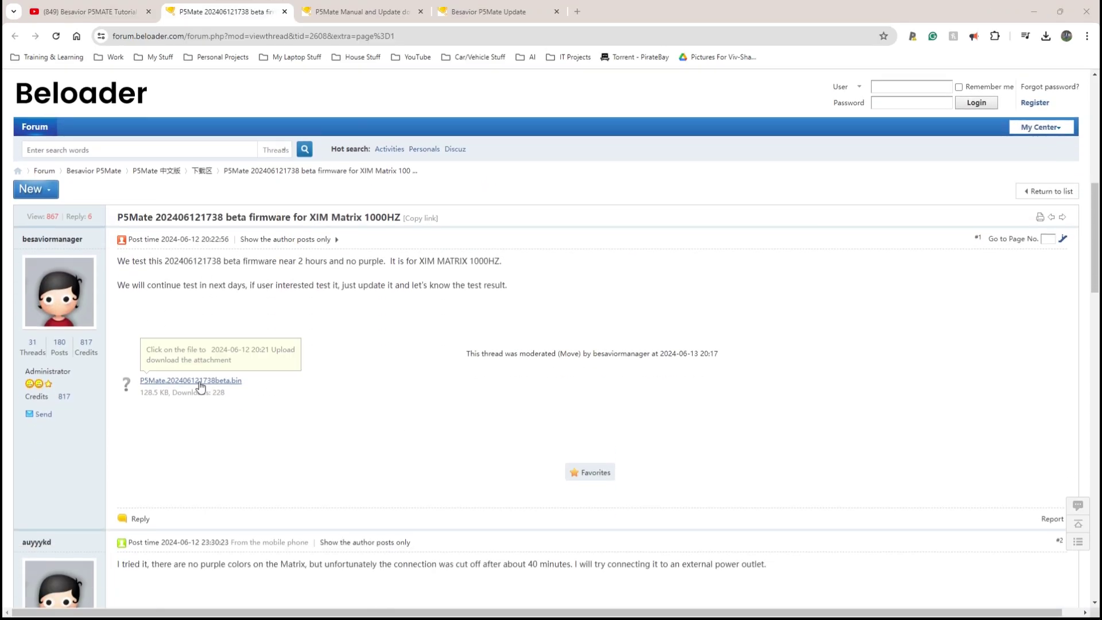
Enlarge the page and download the 128 KB P5Mate.202406121738beta.bin attachment.
key("ctrl+plus")
key("ctrl+plus")
key("ctrl+plus")
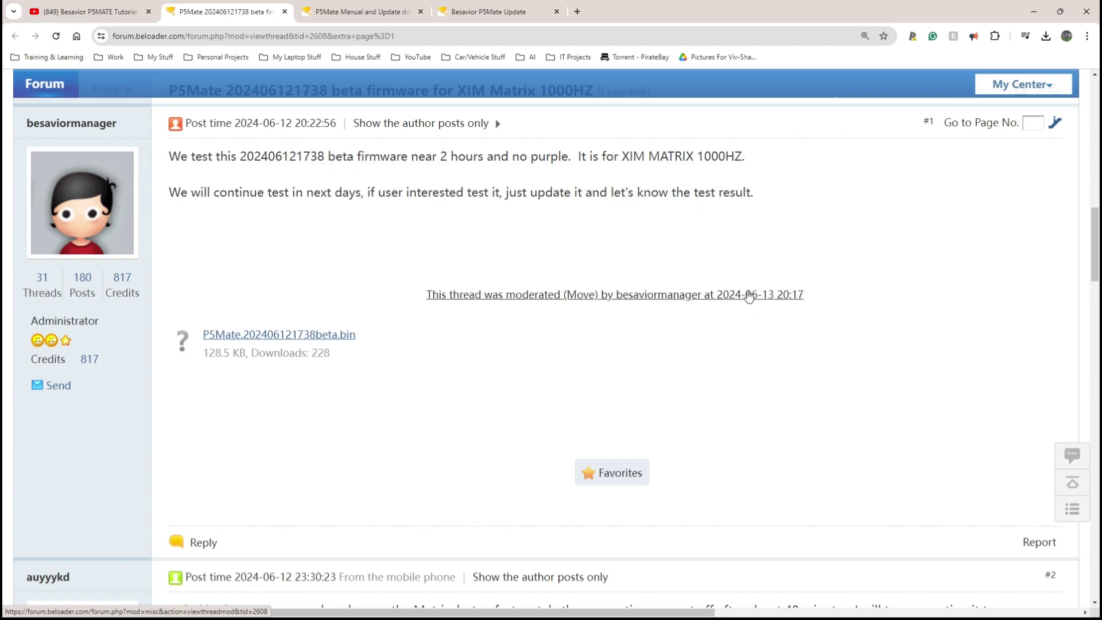
left_click(252, 335)
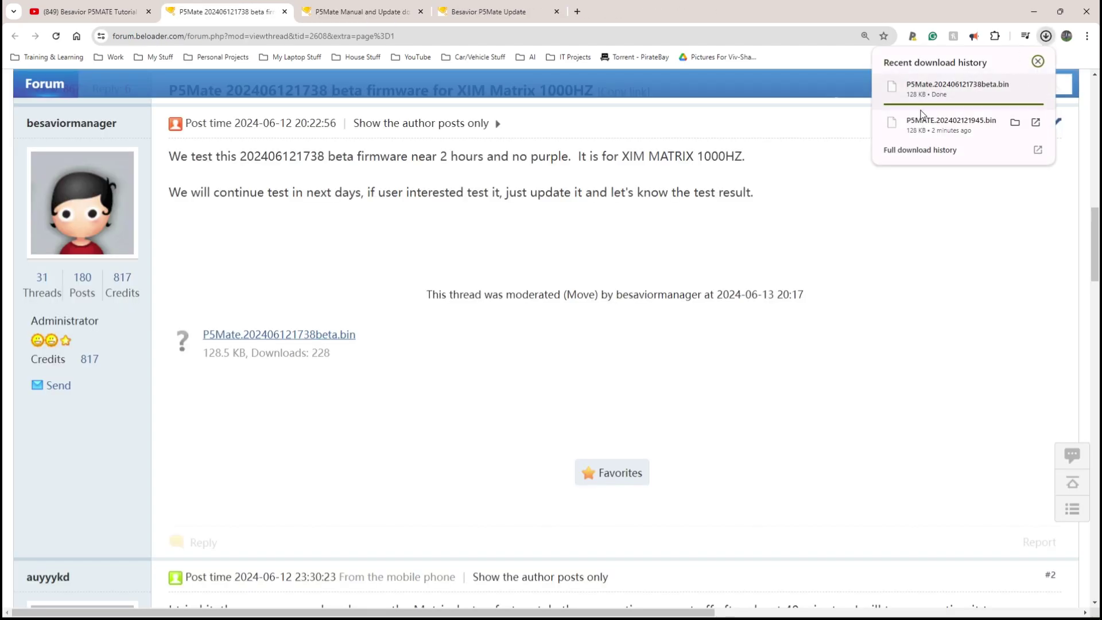
Download the original factory firmware P5MATE.202402121945.bin from the Manual and Update thread.
left_click(357, 13)
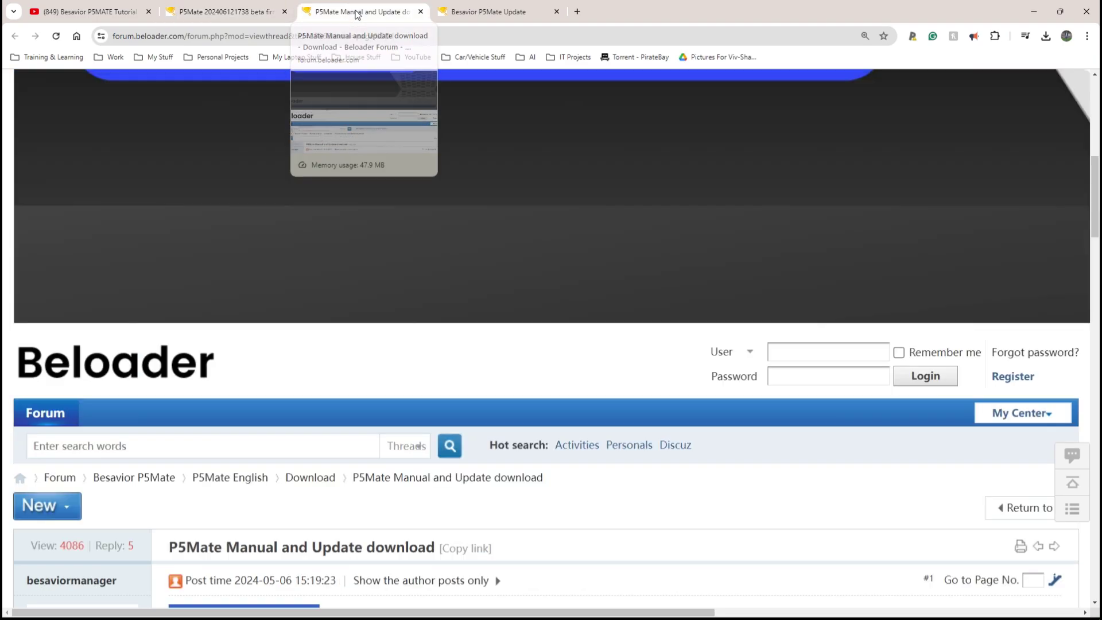
scroll(298, 494, "down", 6)
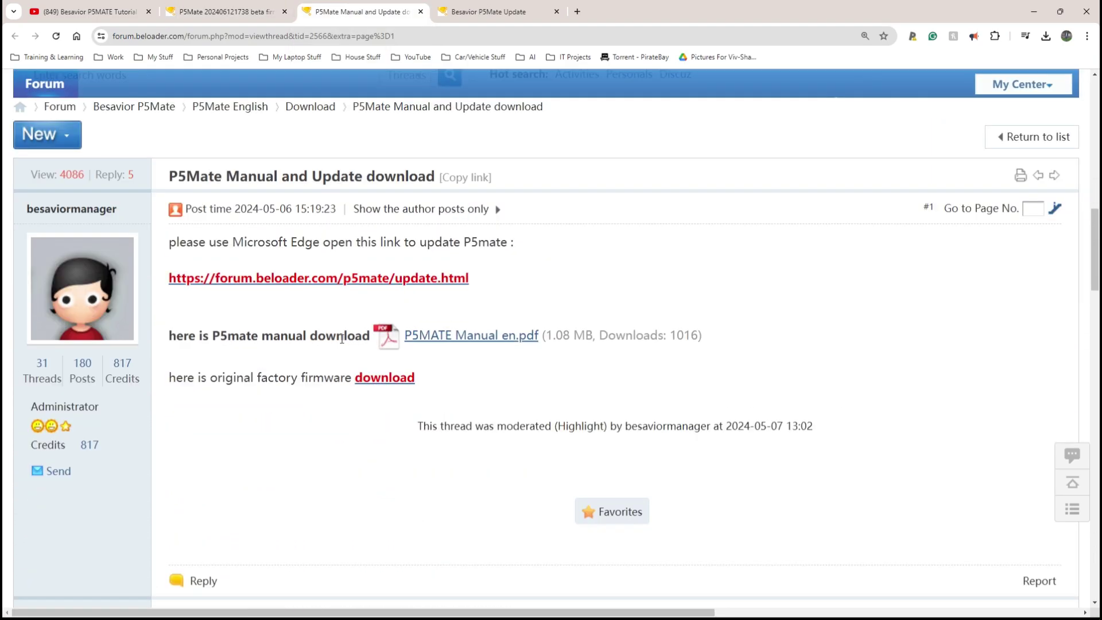
left_click(385, 378)
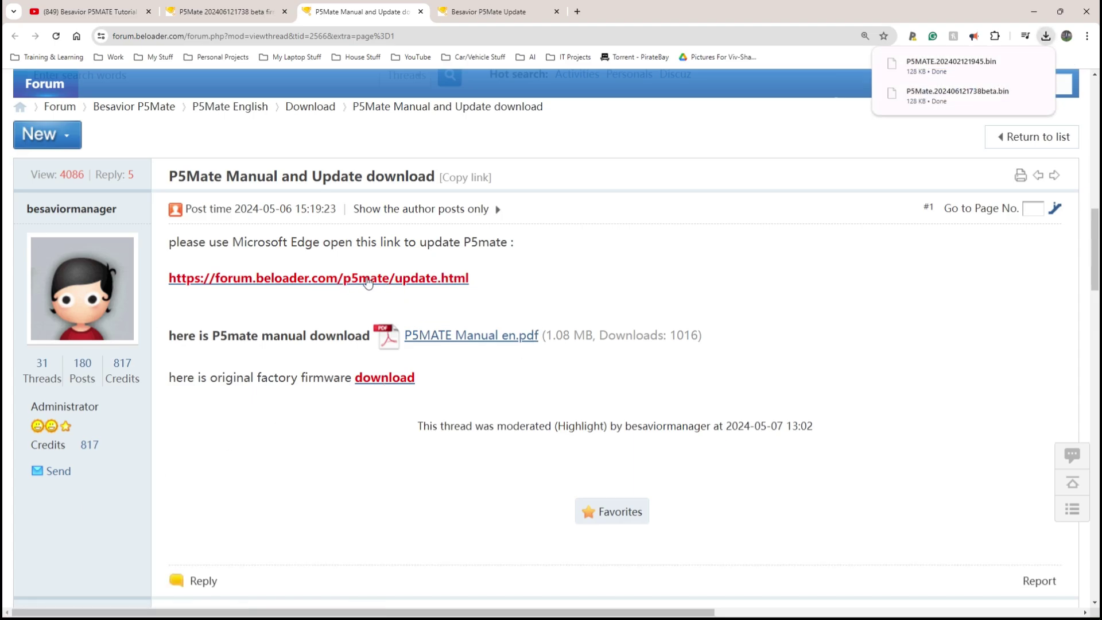
Open the Besavior P5Mate Update page from the thread's update.html link in a new tab.
left_click_drag(234, 242, 318, 243)
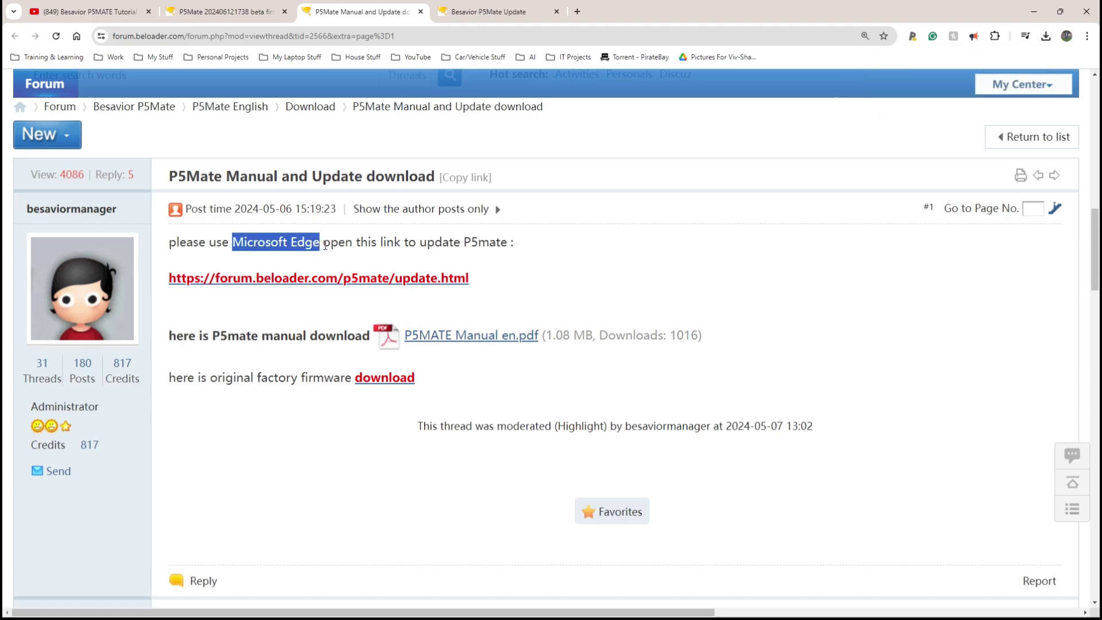
left_click(353, 265)
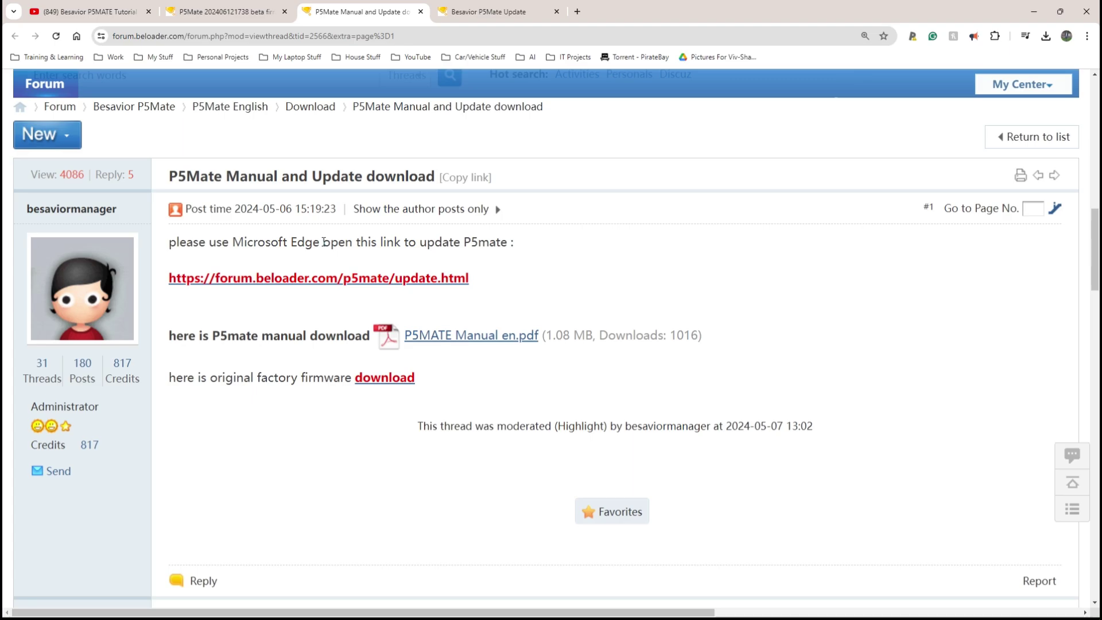
left_click(324, 278)
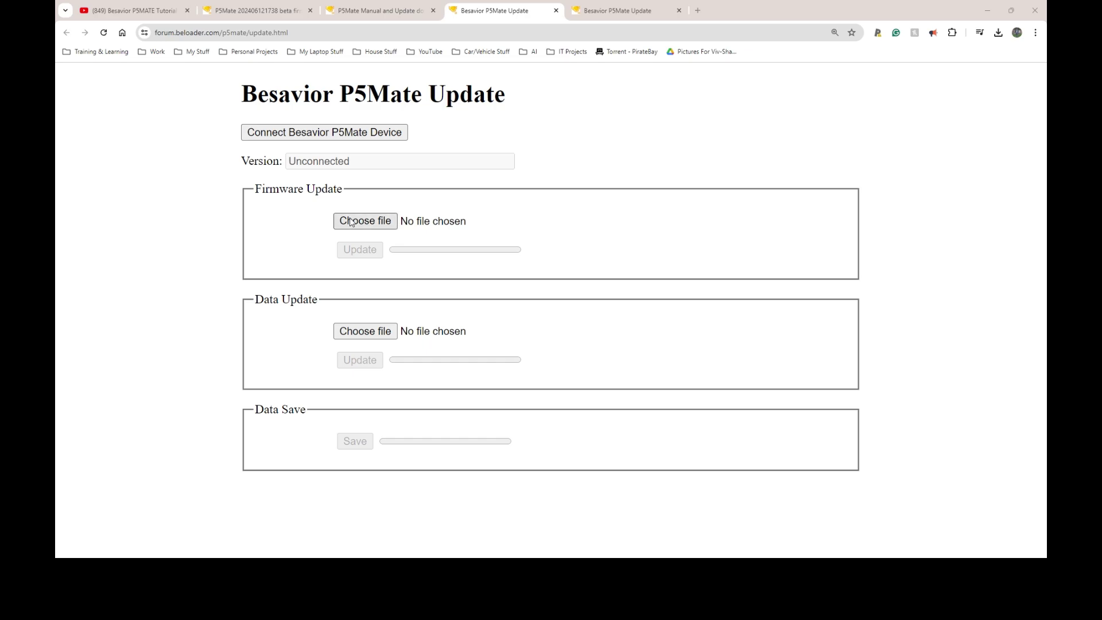
left_click(347, 133)
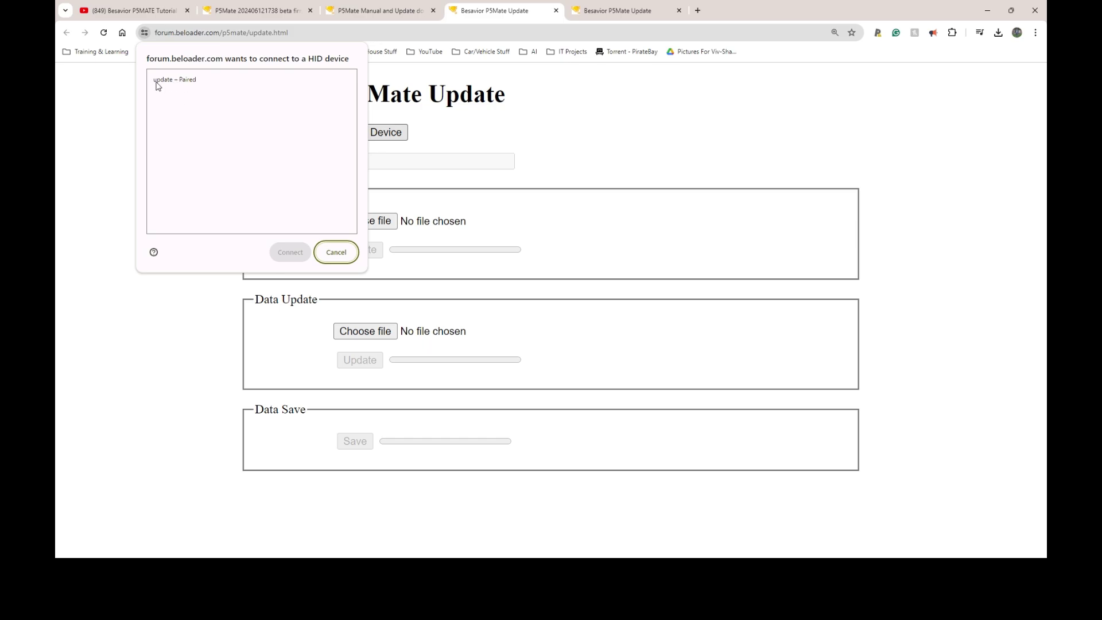
left_click(171, 86)
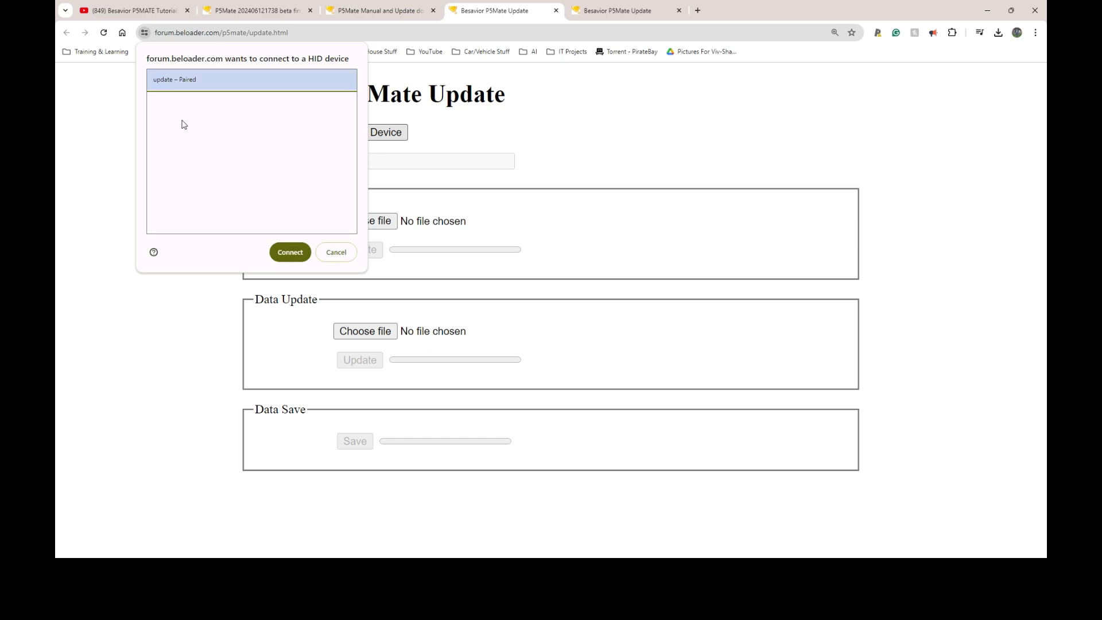
left_click(290, 252)
left_click_drag(447, 167, 286, 167)
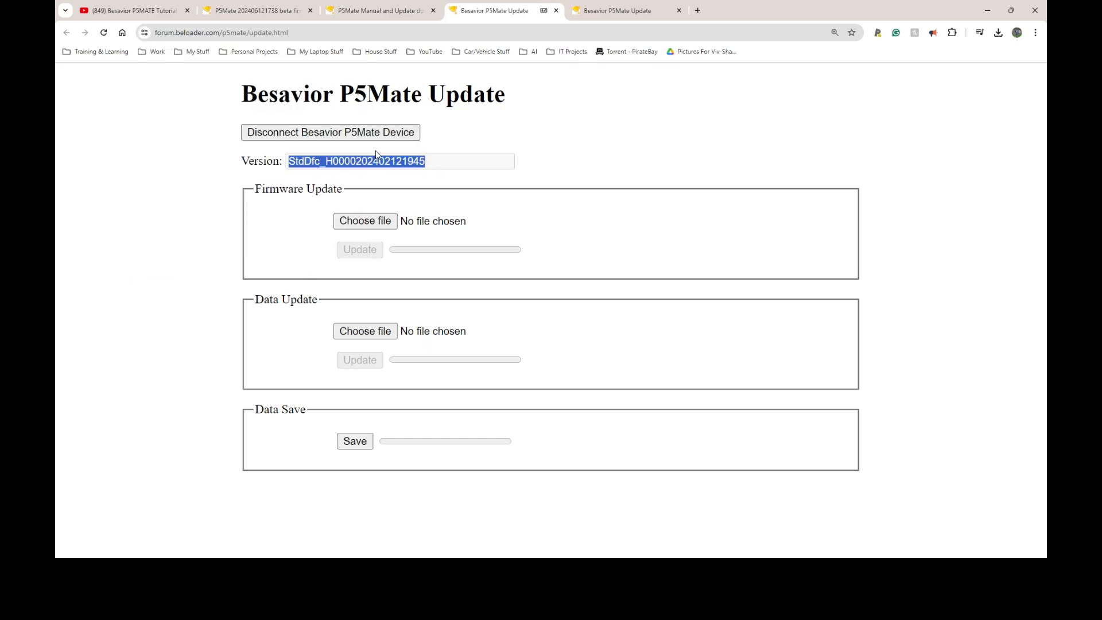
left_click(379, 168)
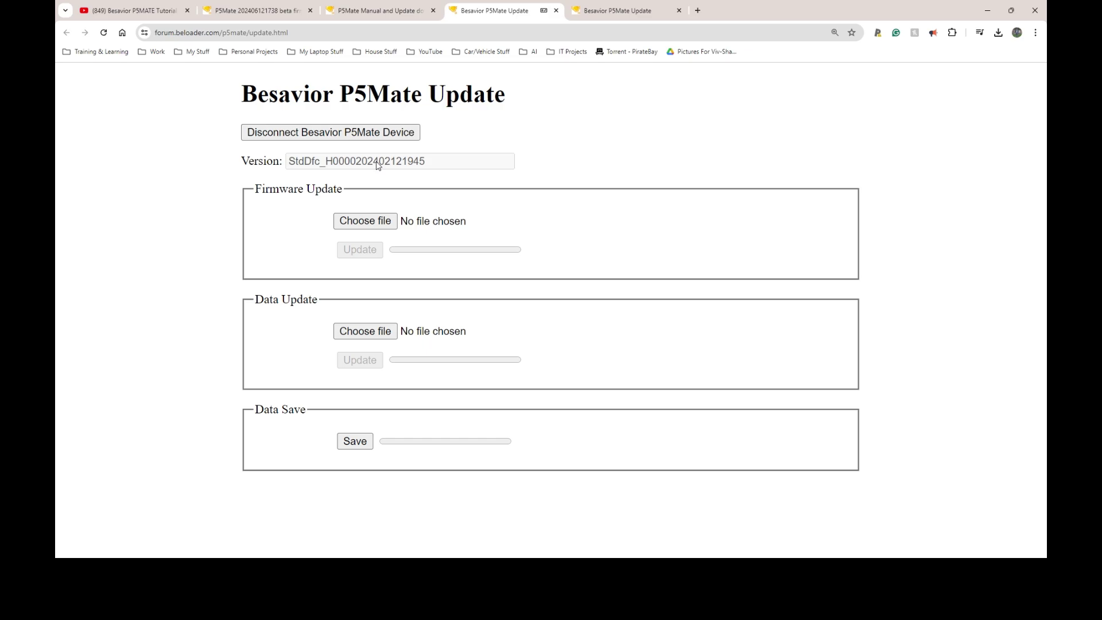
Choose P5Mate.202406121738beta.bin from Downloads as the Firmware Update file.
left_click(389, 197)
left_click_drag(253, 201, 334, 190)
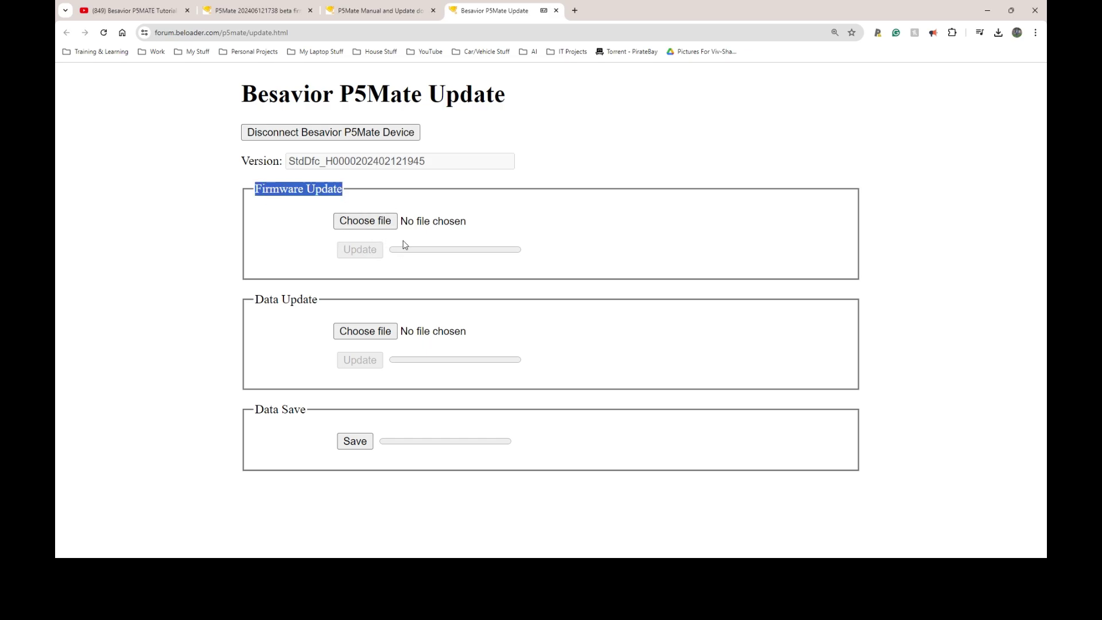
left_click(365, 224)
left_click_drag(368, 121, 402, 115)
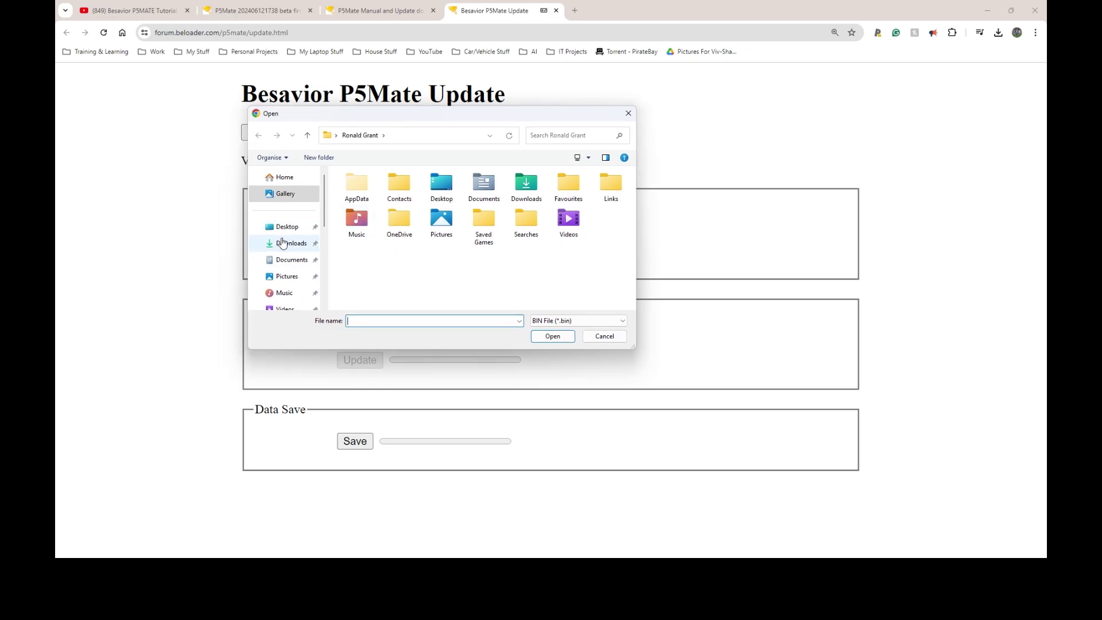
left_click(283, 244)
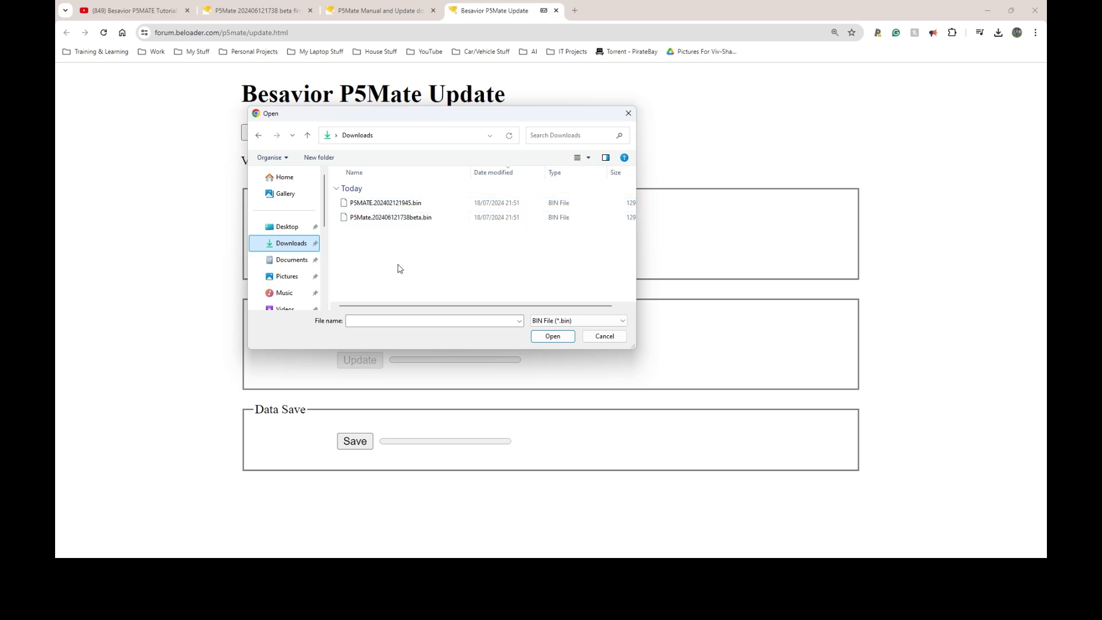
left_click(398, 204)
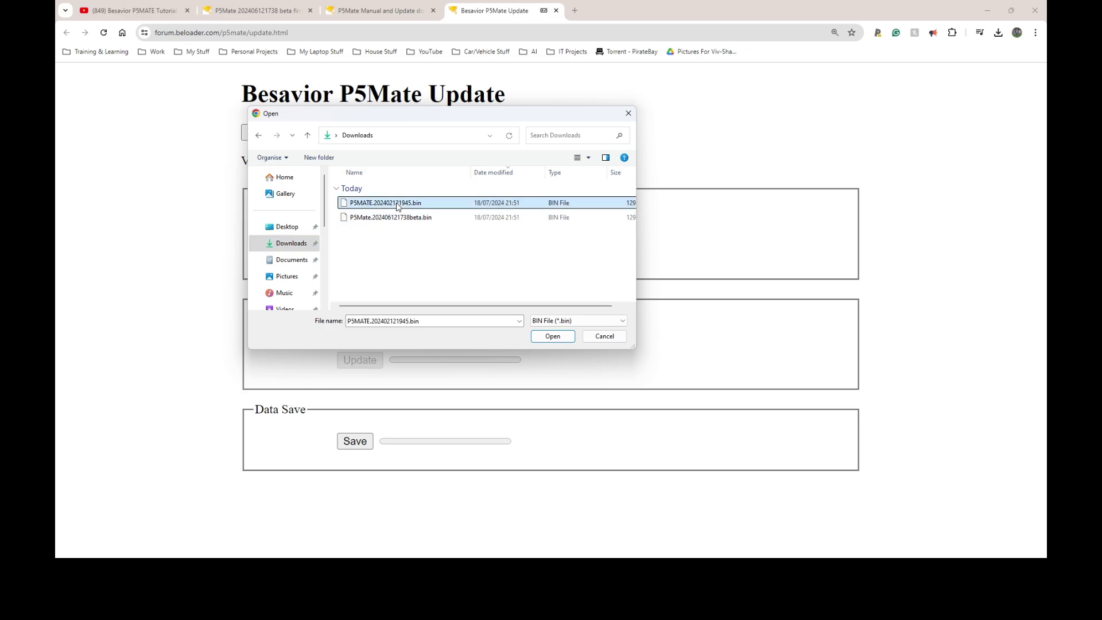
left_click(428, 220)
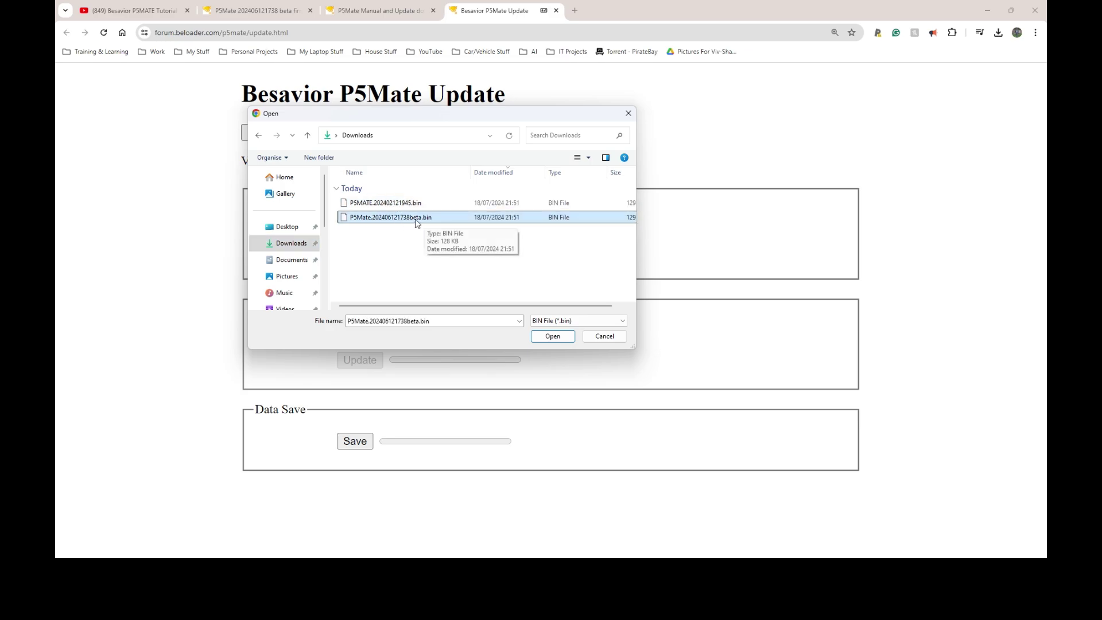
left_click(553, 337)
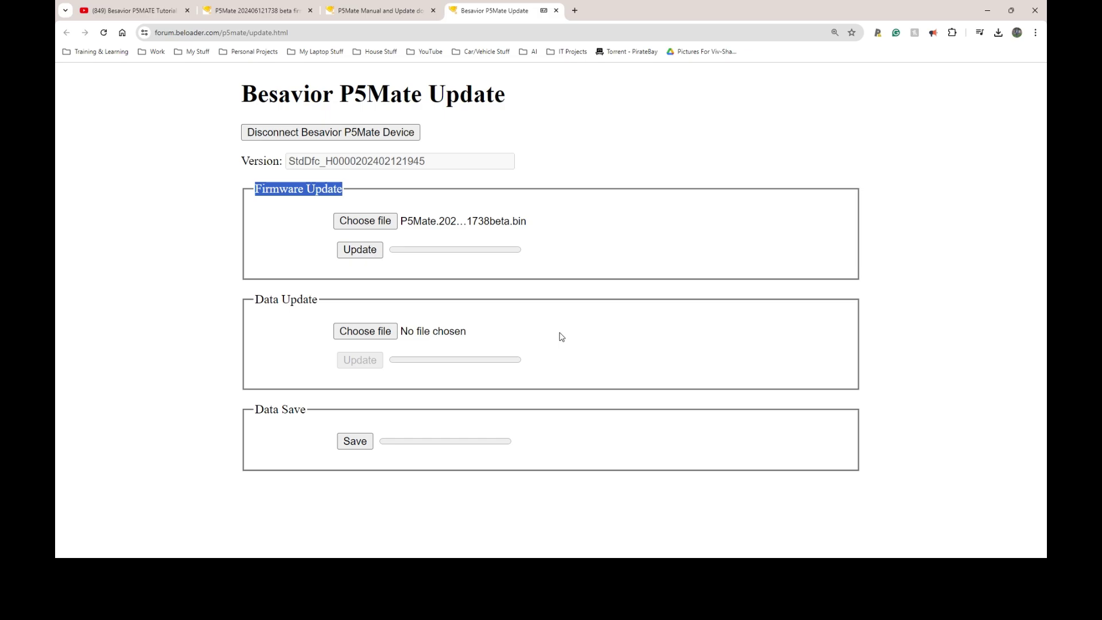
left_click(360, 253)
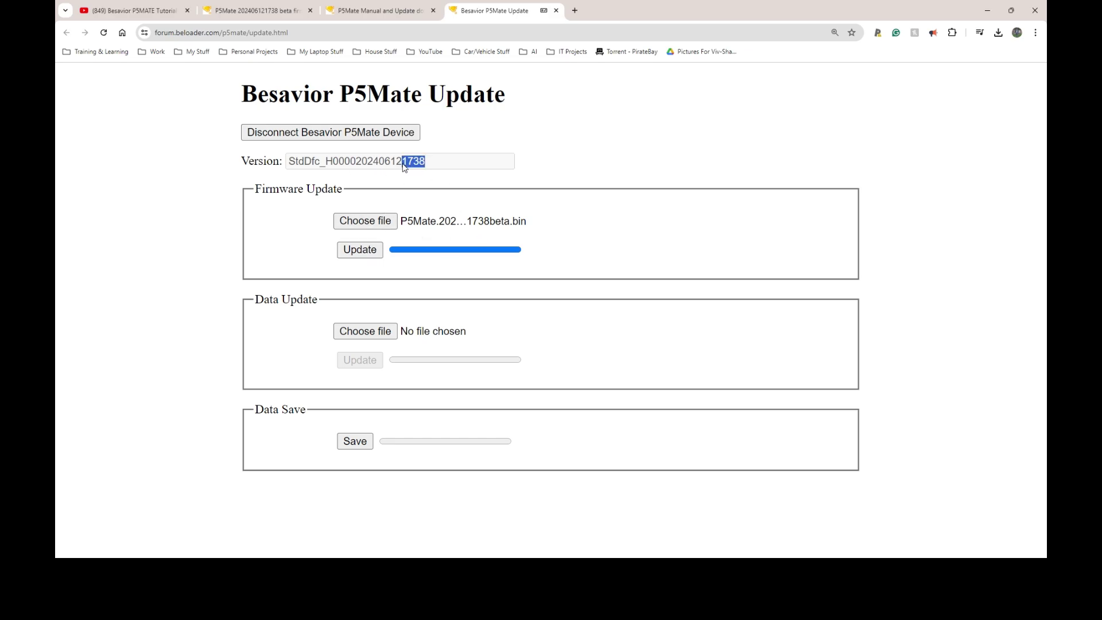
left_click_drag(404, 167, 413, 166)
Cycle through the forum tabs and finish on the P5Mate Manual and Update download thread.
left_click(376, 11)
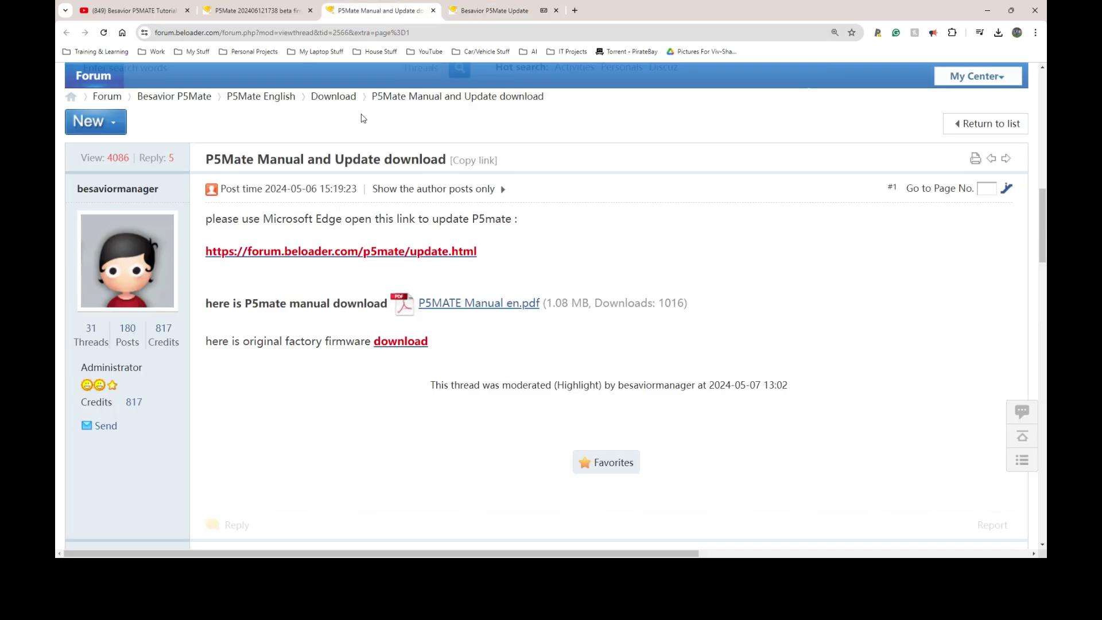
left_click(281, 11)
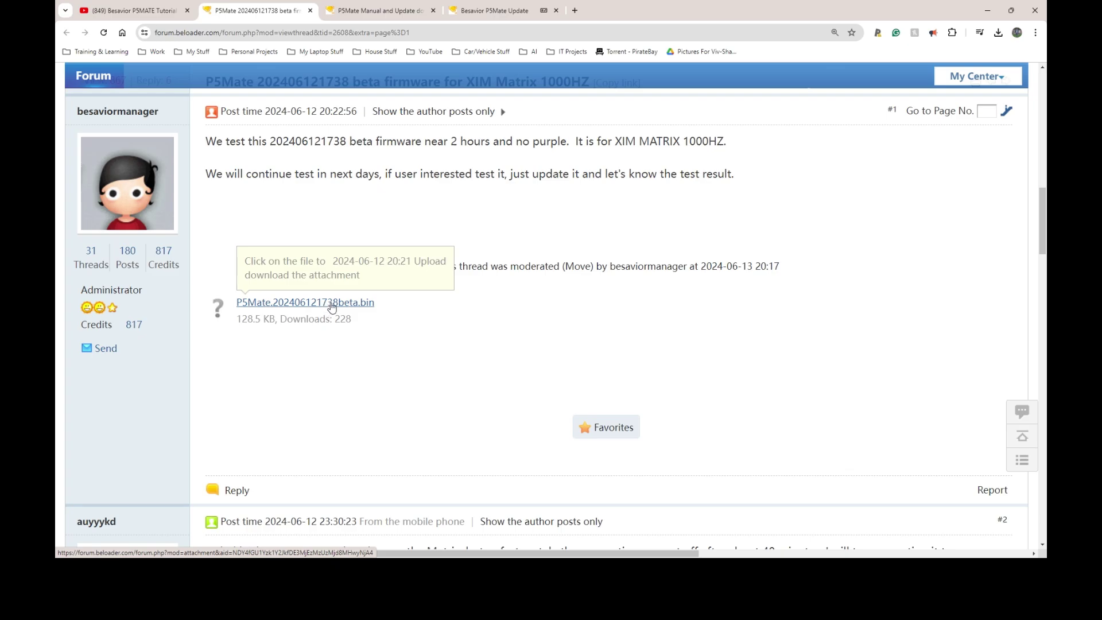
key("ctrl+4")
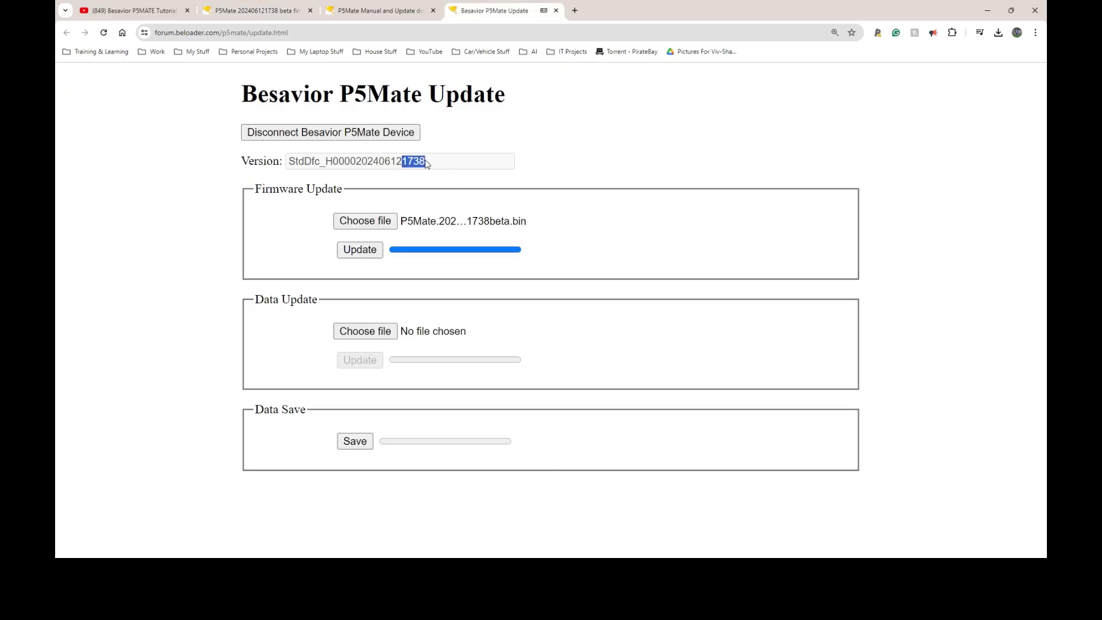
left_click(463, 175)
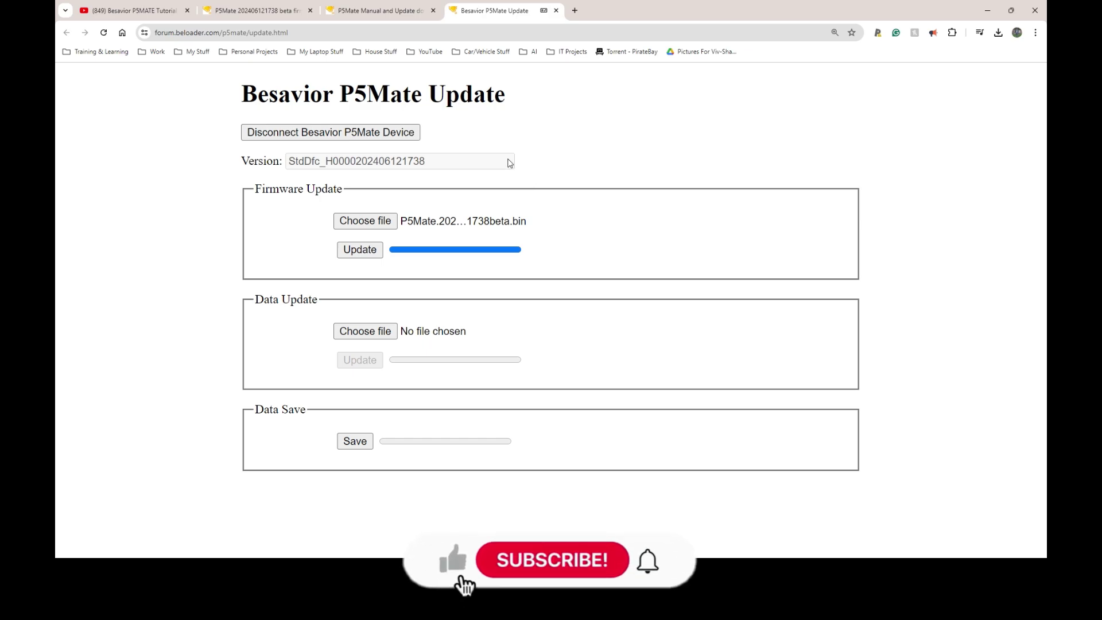
key("ctrl+3")
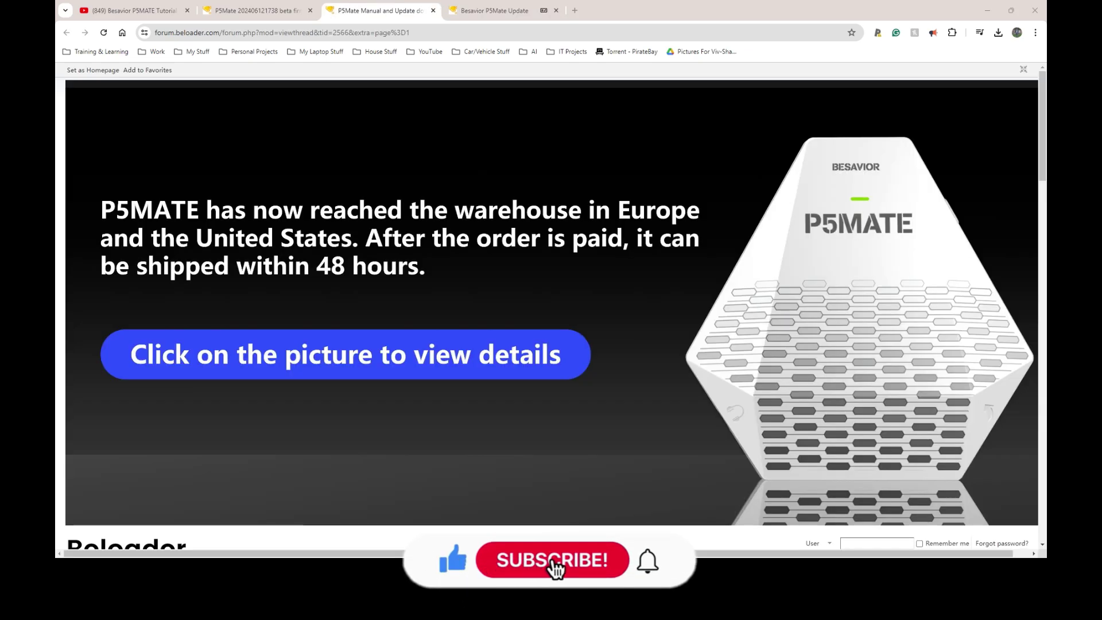